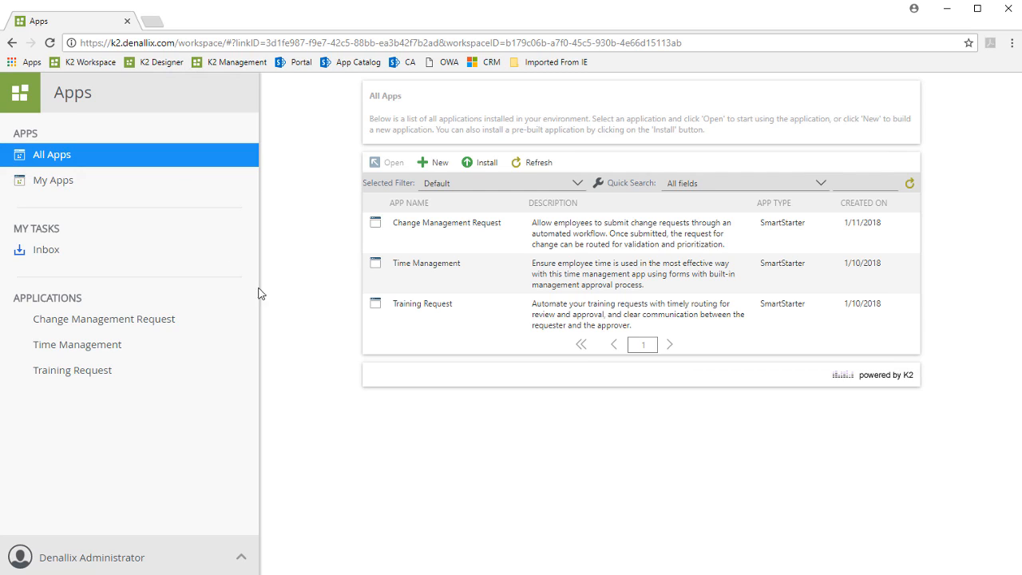
Select the Apps workspace and open the list of SmartStarters available for installation
click(24, 98)
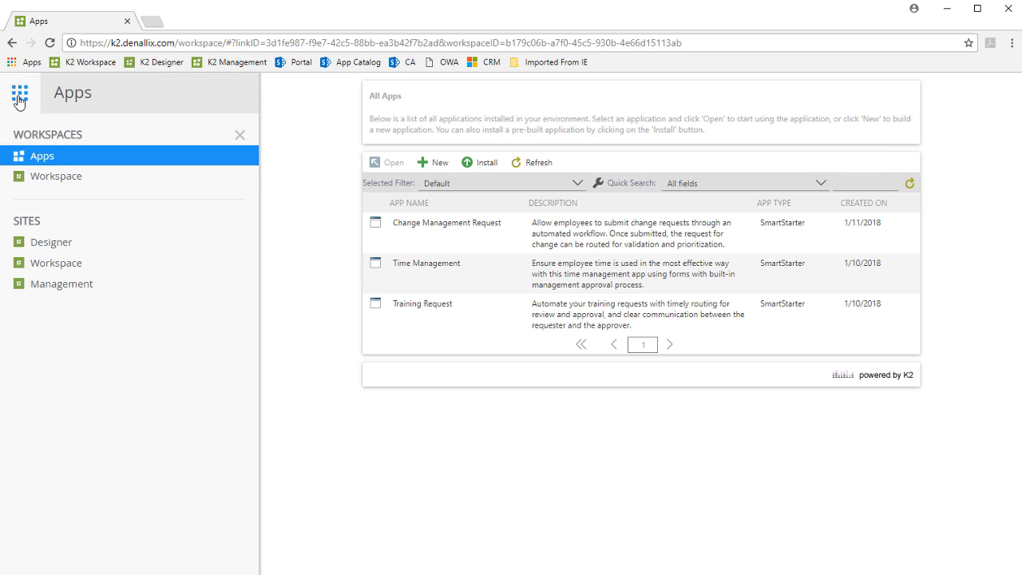
click(65, 160)
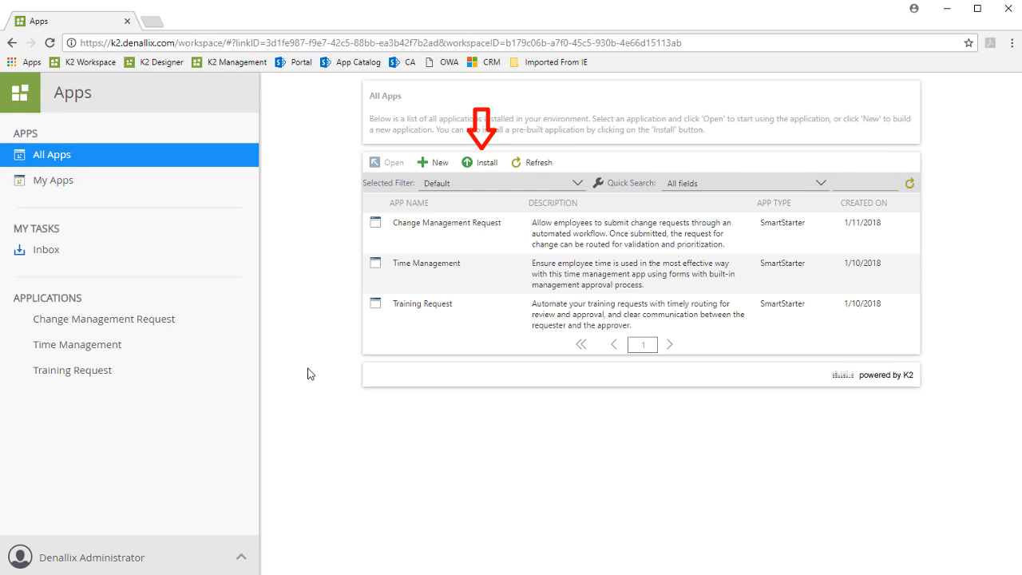
click(487, 166)
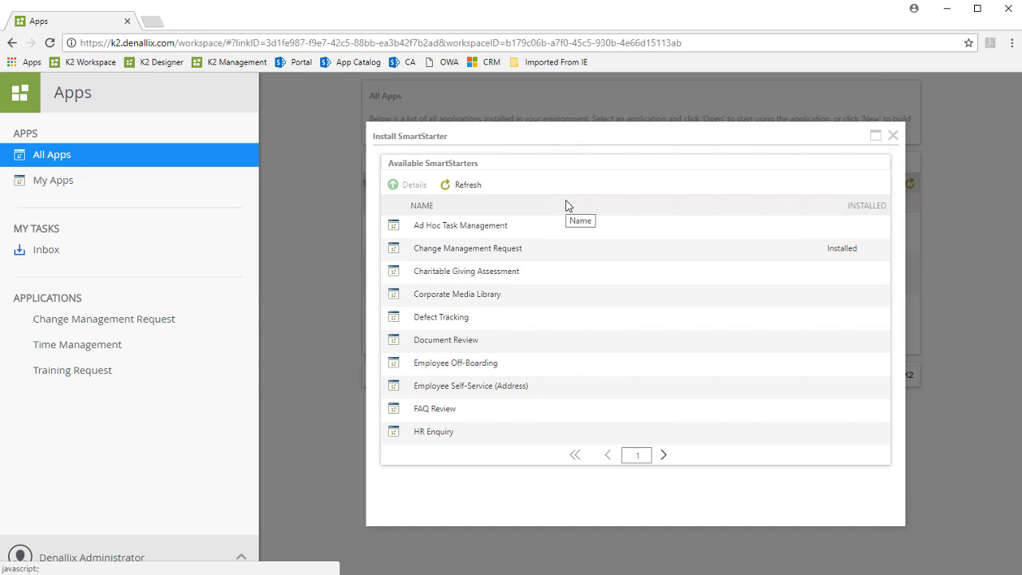
Browse all pages of the available SmartStarters and return to the first page
click(663, 455)
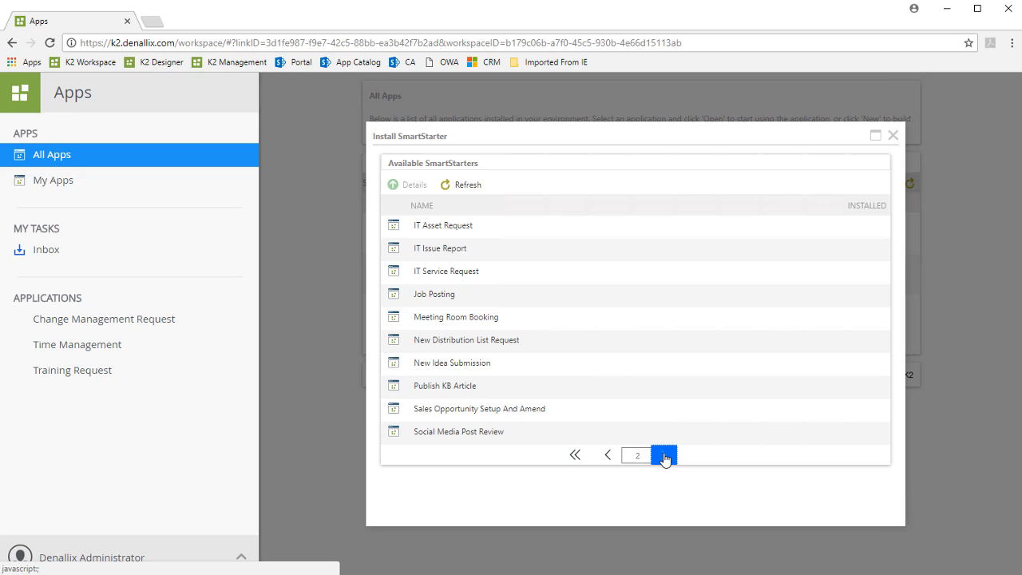
click(664, 455)
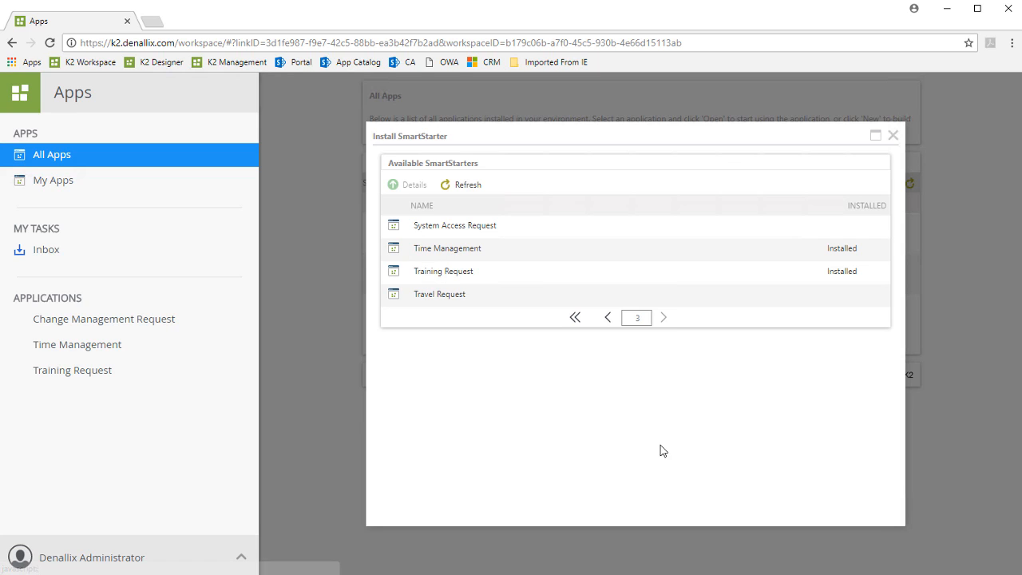
click(610, 323)
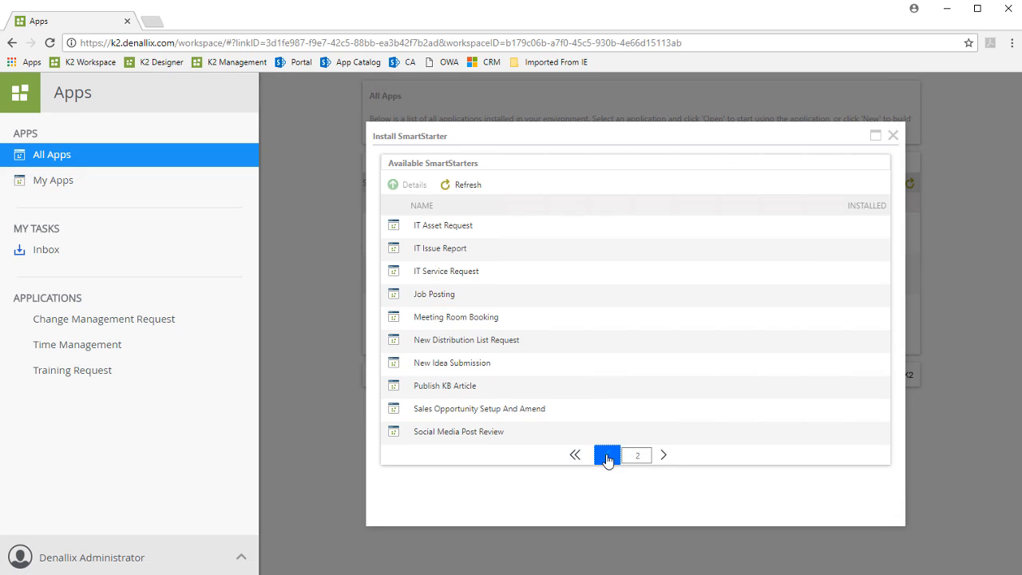
click(600, 518)
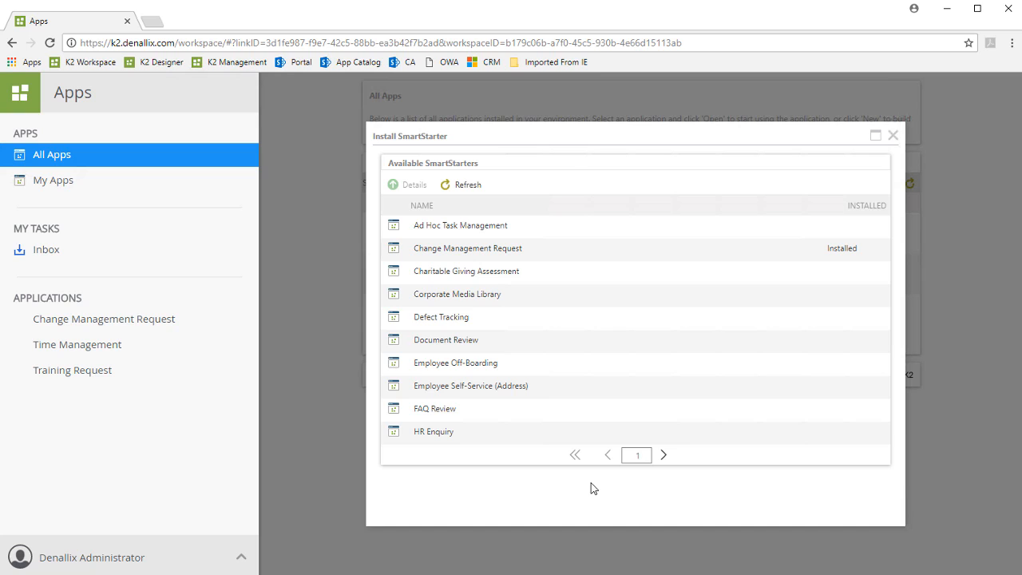
Install the HR Enquiry SmartStarter from its app details and continue to the additional configuration
click(542, 432)
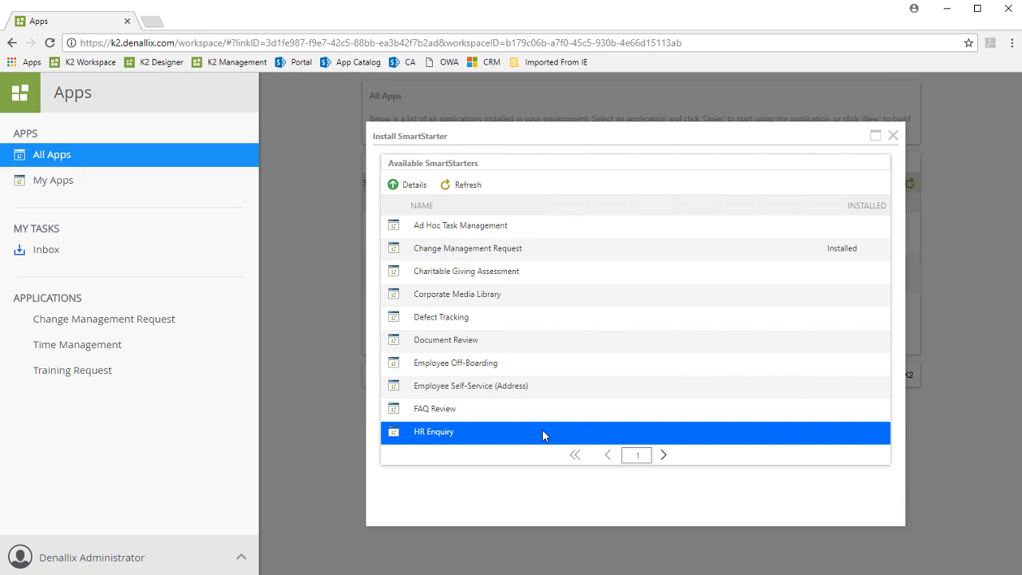
click(408, 186)
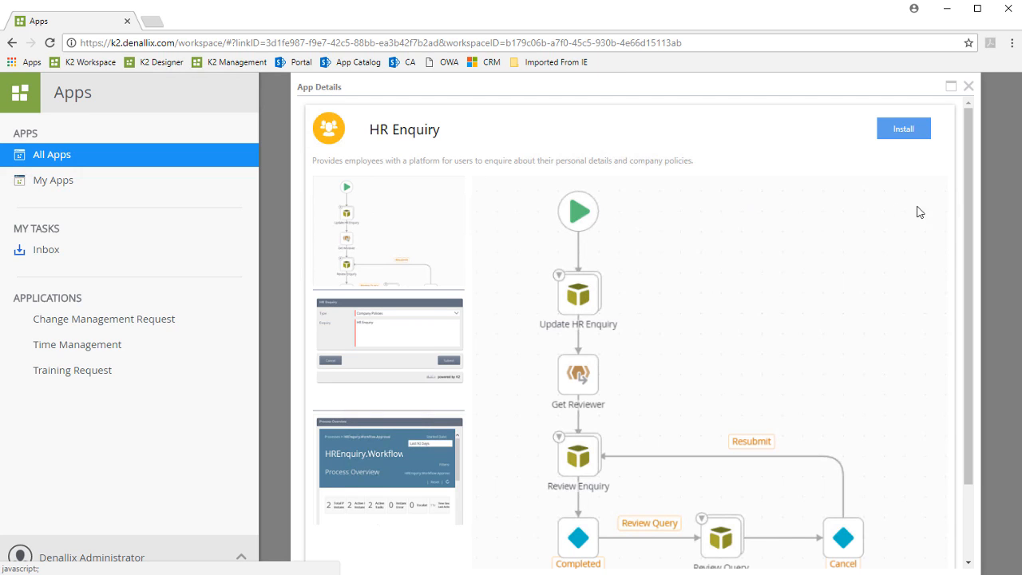
mouse_move(964, 200)
mouse_down()
mouse_move(953, 267)
mouse_move(983, 207)
mouse_up()
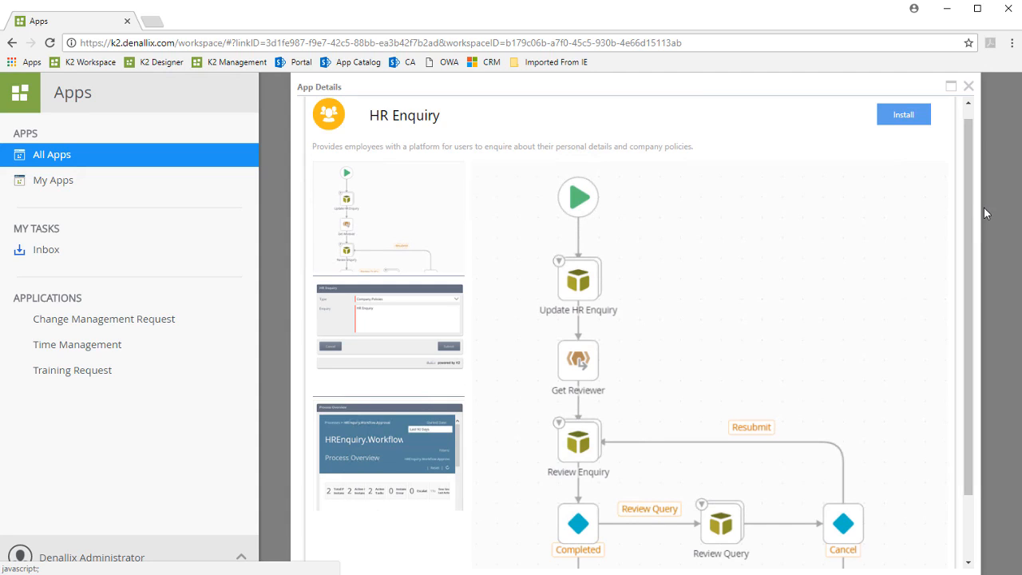
click(909, 120)
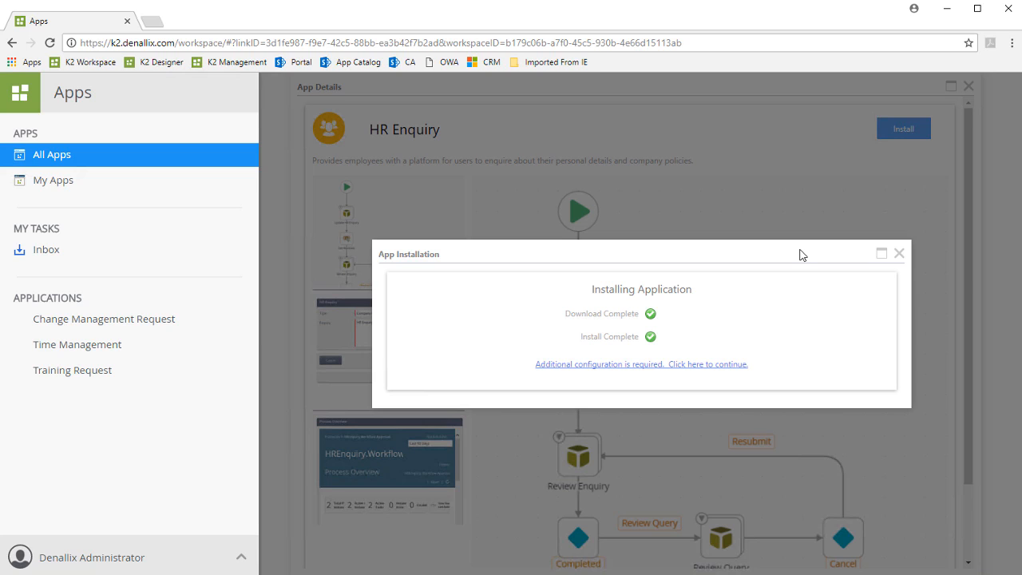
click(722, 366)
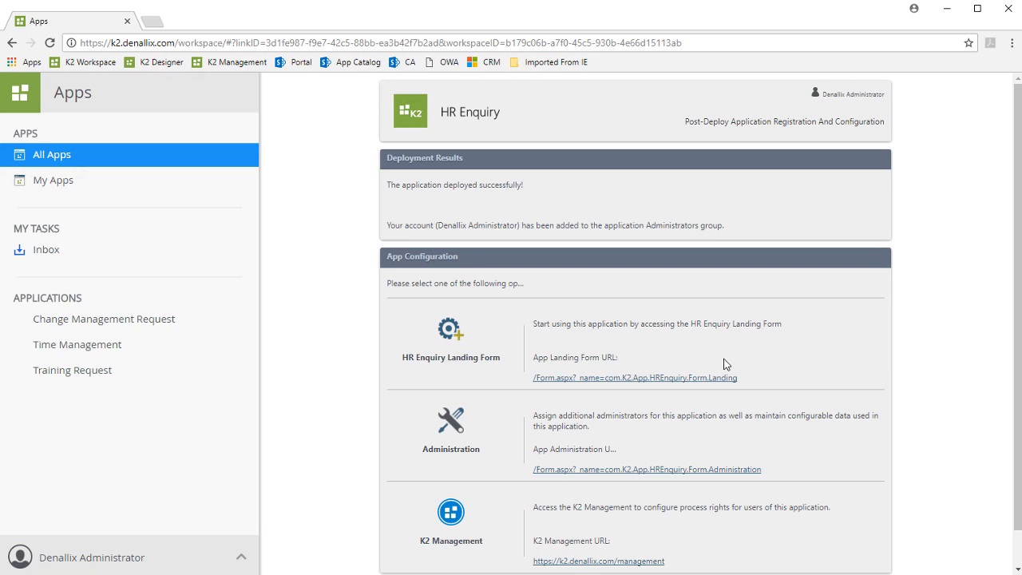
Open the HR Enquiry Landing Form and go to the application's administration page
click(449, 334)
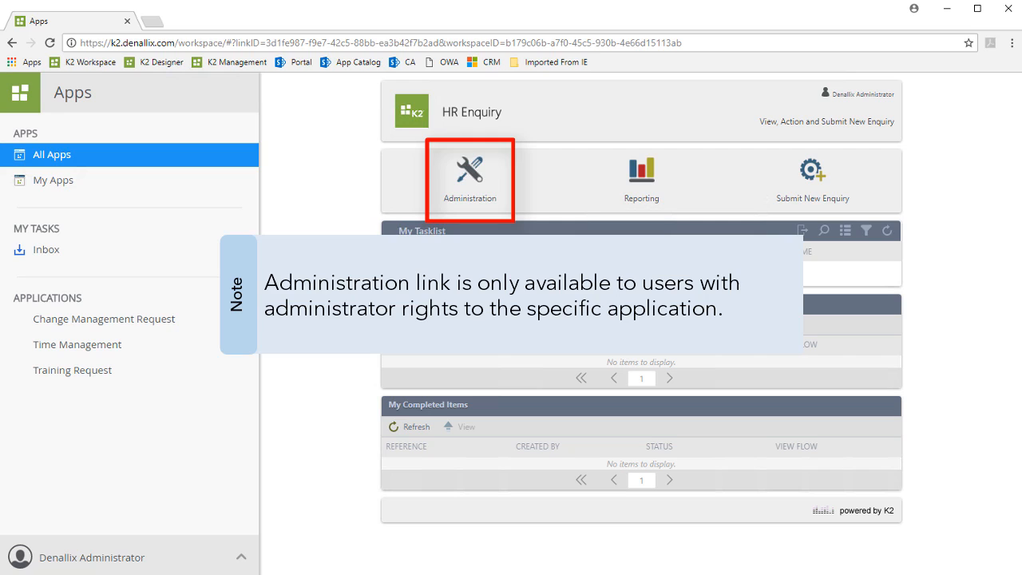
click(471, 174)
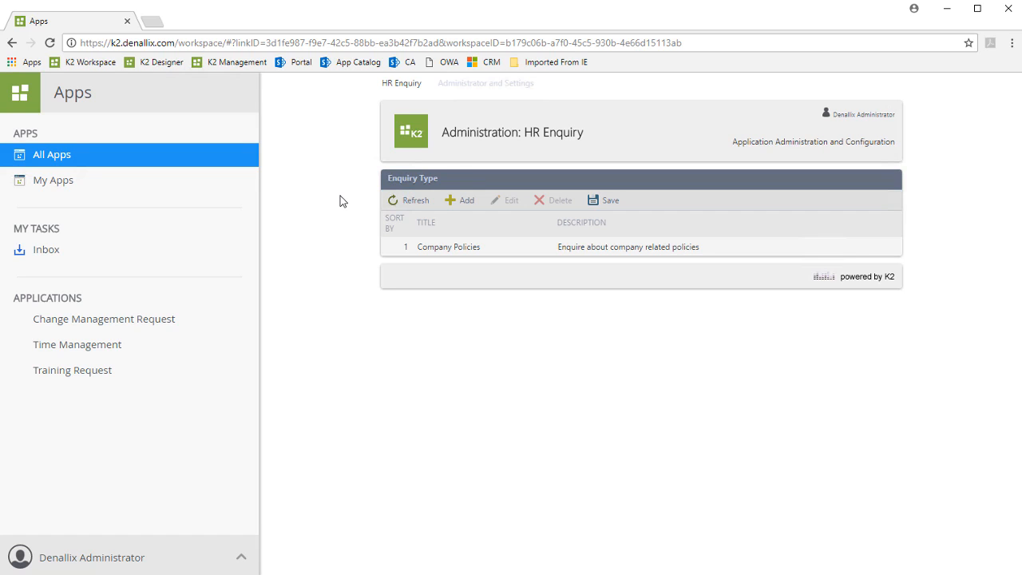
Open the Company Policies enquiry type for editing, leave it as is, and start a blank new enquiry type row
click(441, 247)
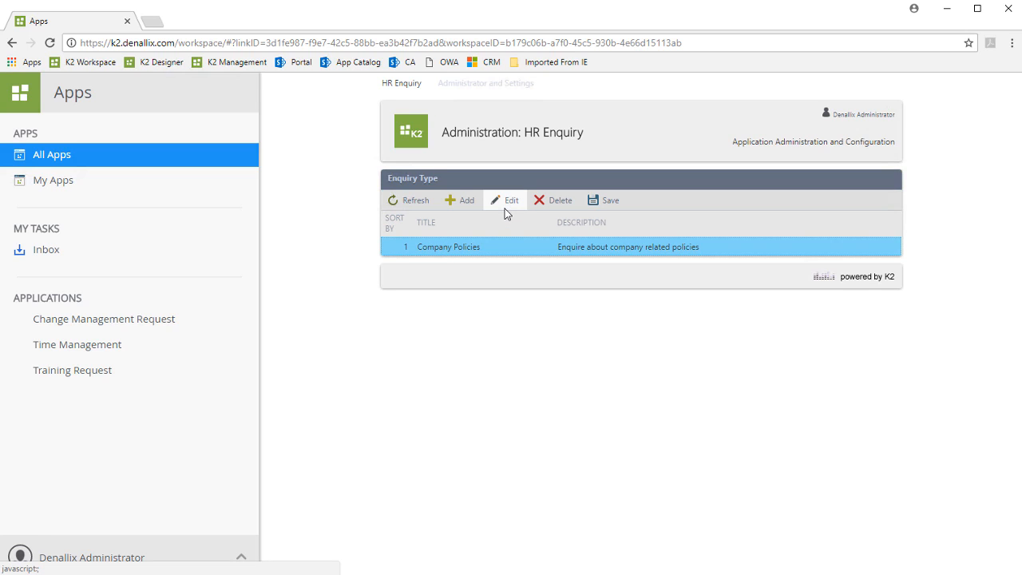
click(506, 206)
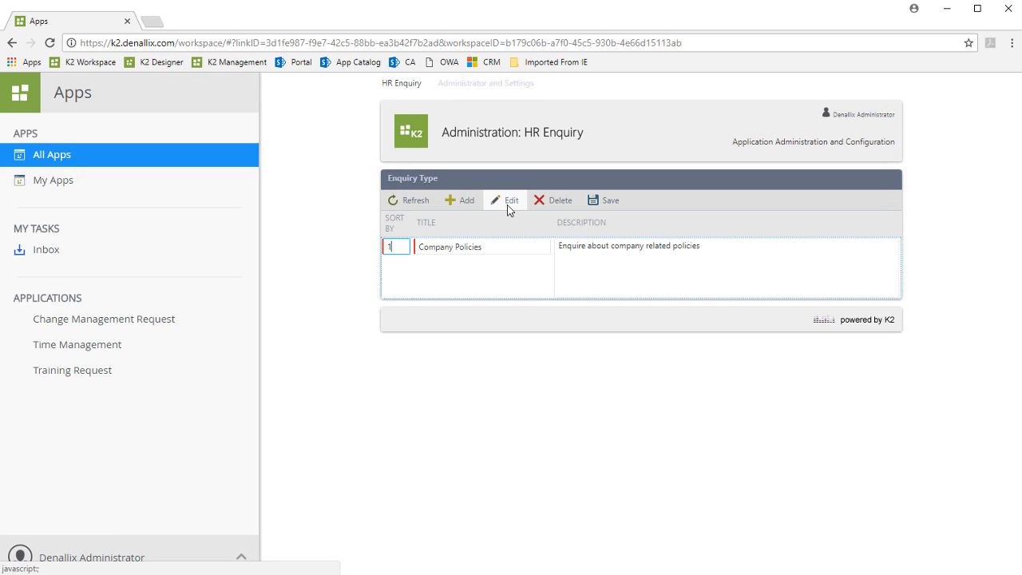
click(460, 206)
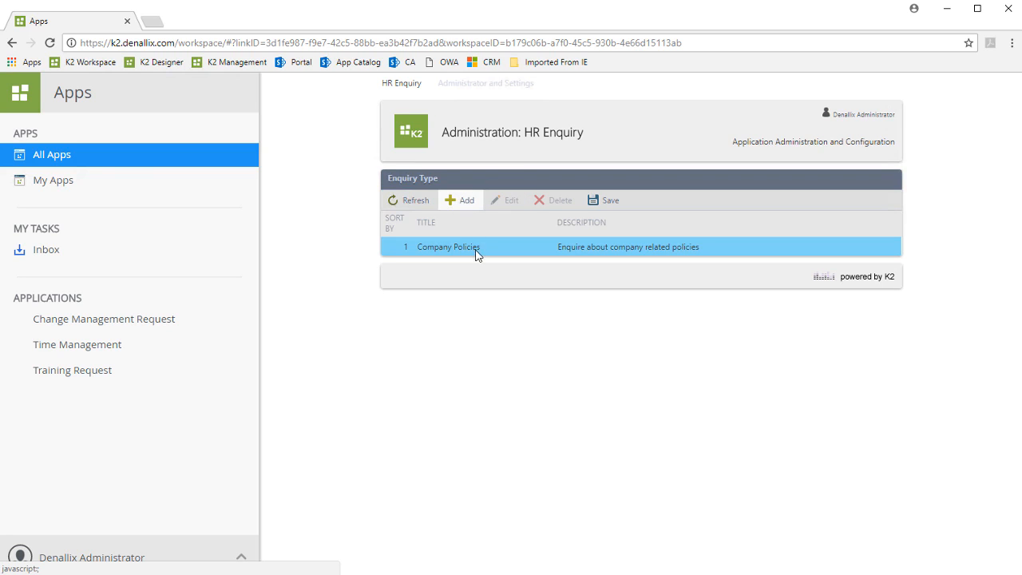
click(463, 206)
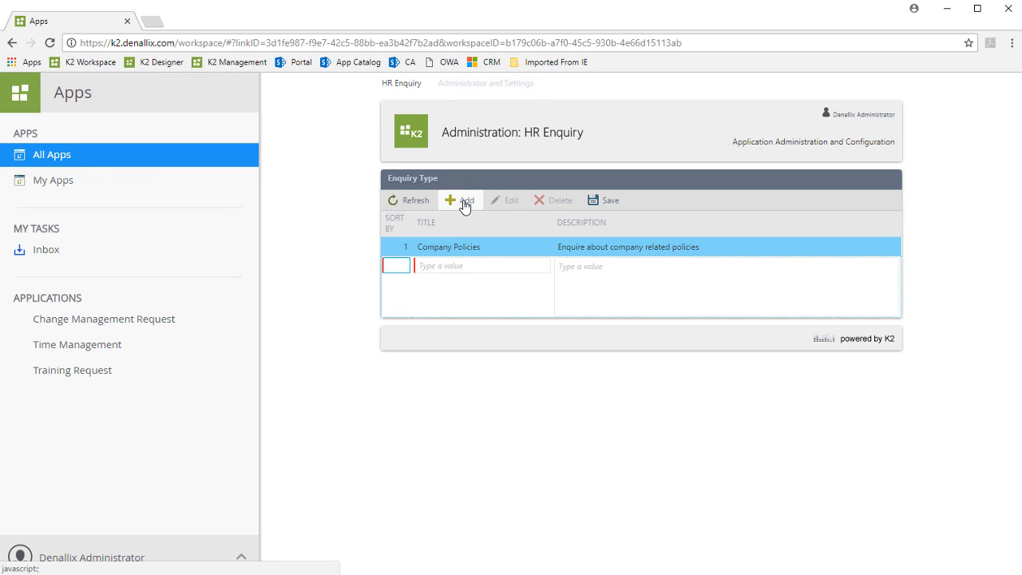
click(539, 307)
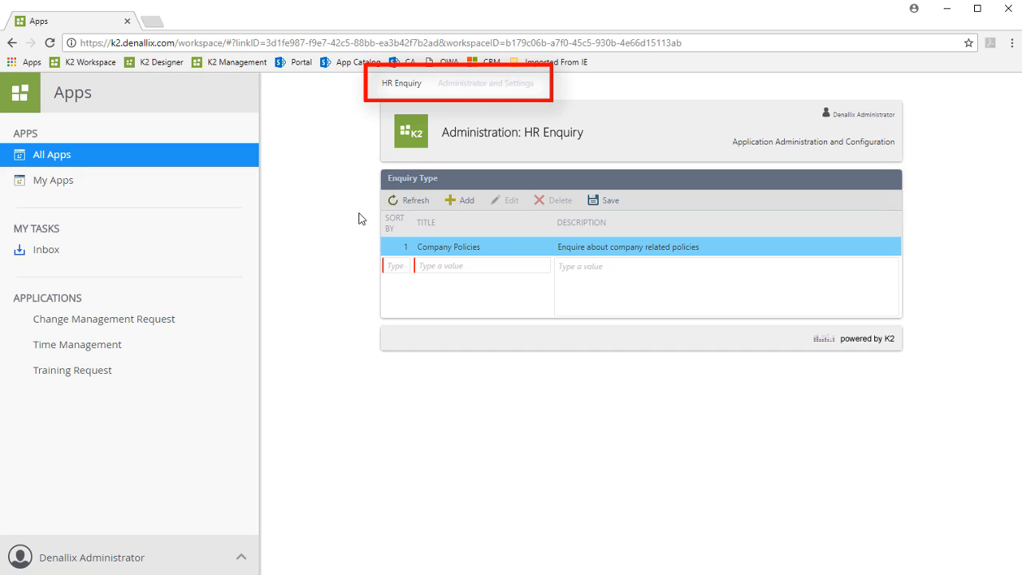
Open the Administrator and Settings page for HR Enquiry and review the full AppSettings list
click(474, 84)
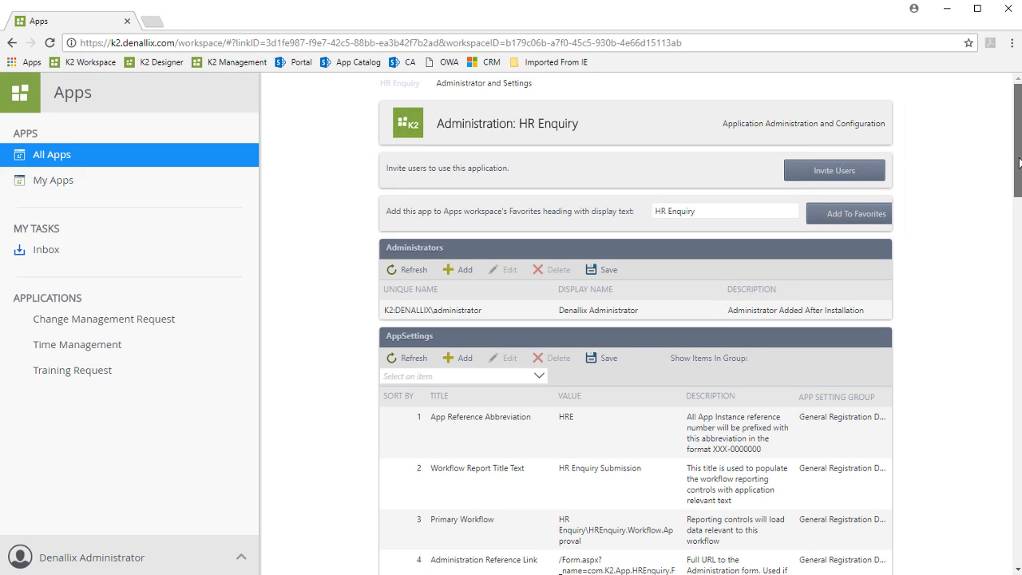
scroll(1019, 200, down, 1)
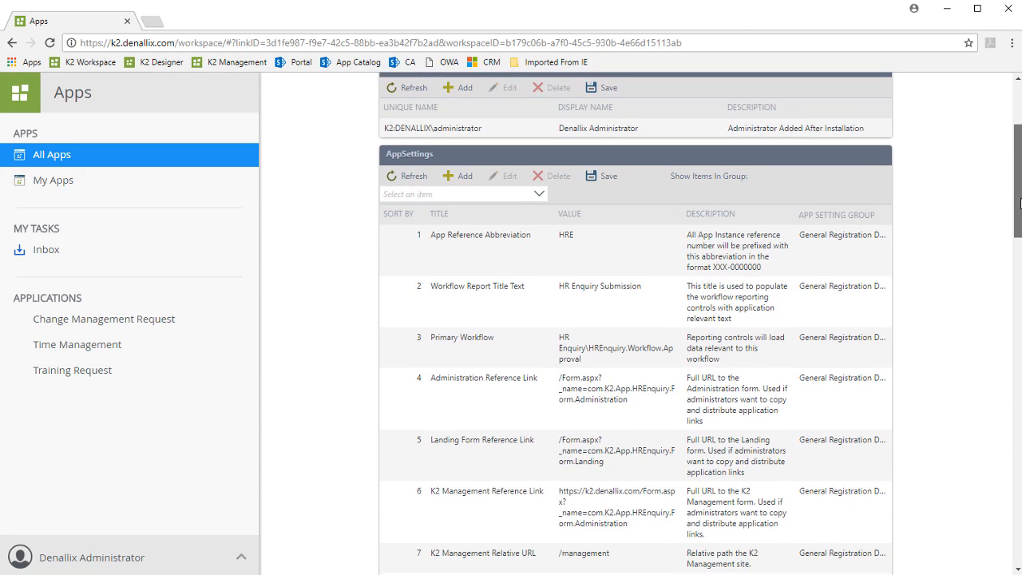
drag(1019, 206, 1019, 216)
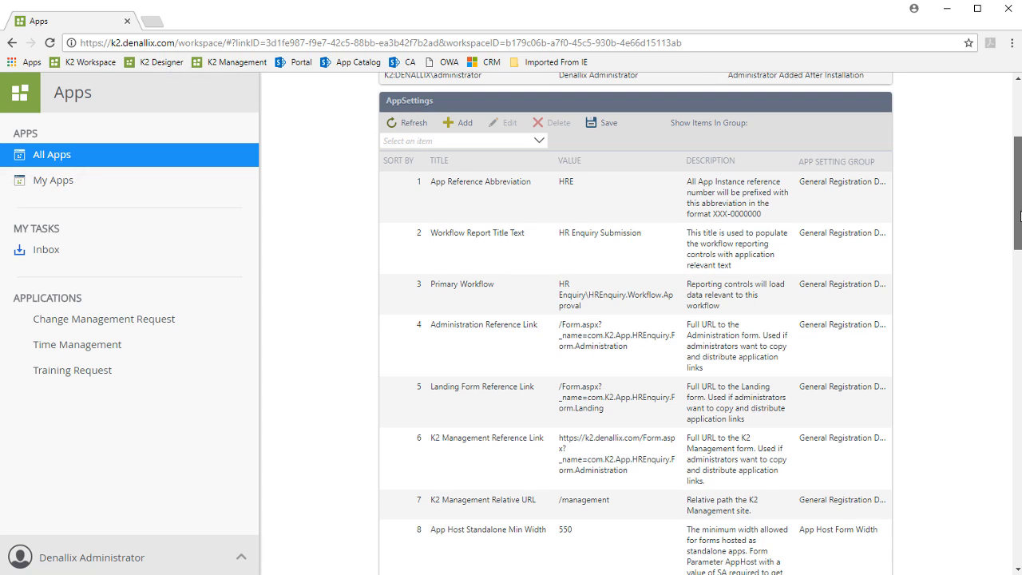
drag(1019, 216, 1019, 468)
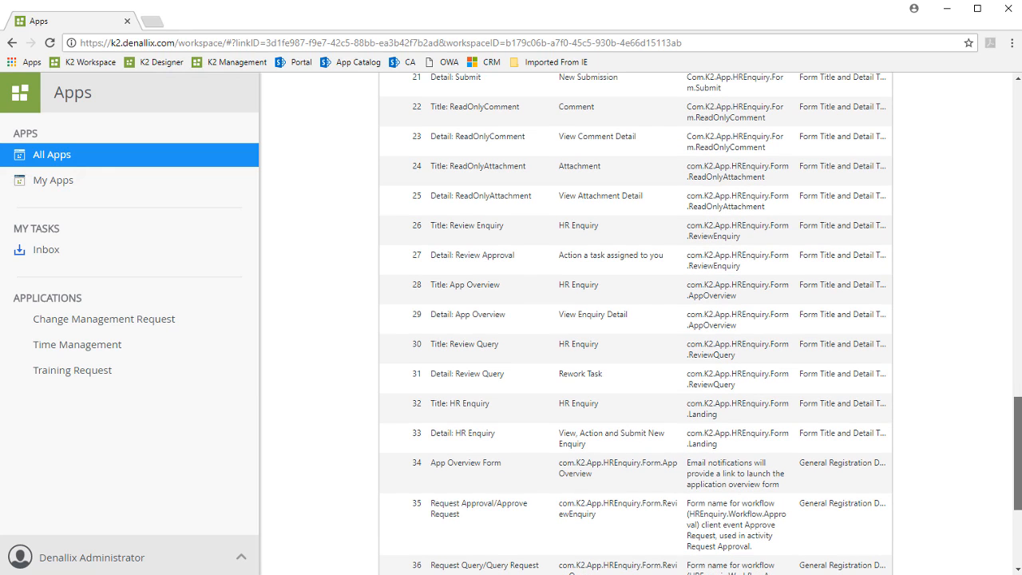
drag(1016, 425, 1011, 130)
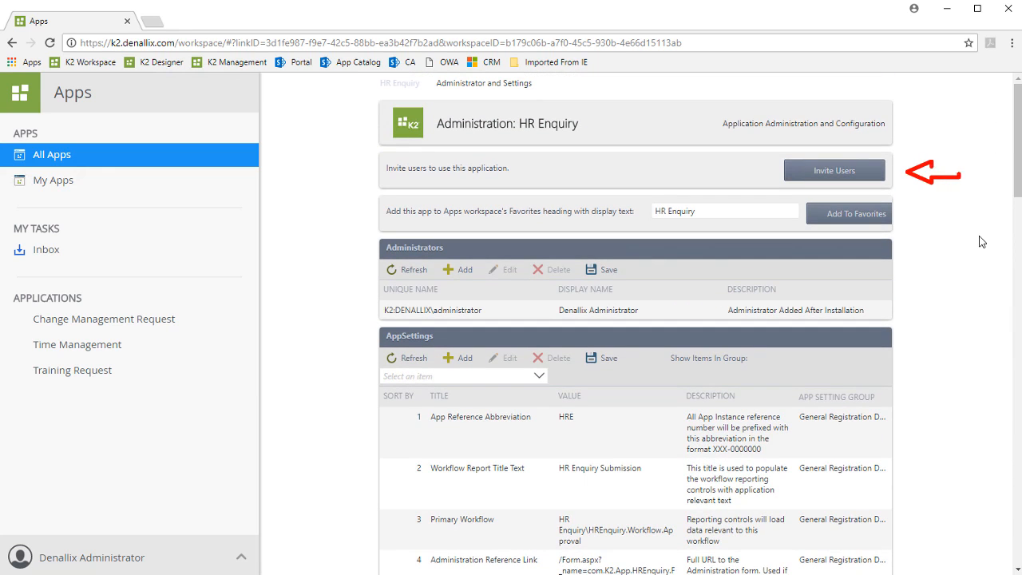
Start a user invitation with HR Enquiry Landing as the application form, review the recipient options, and close it without sending
click(869, 175)
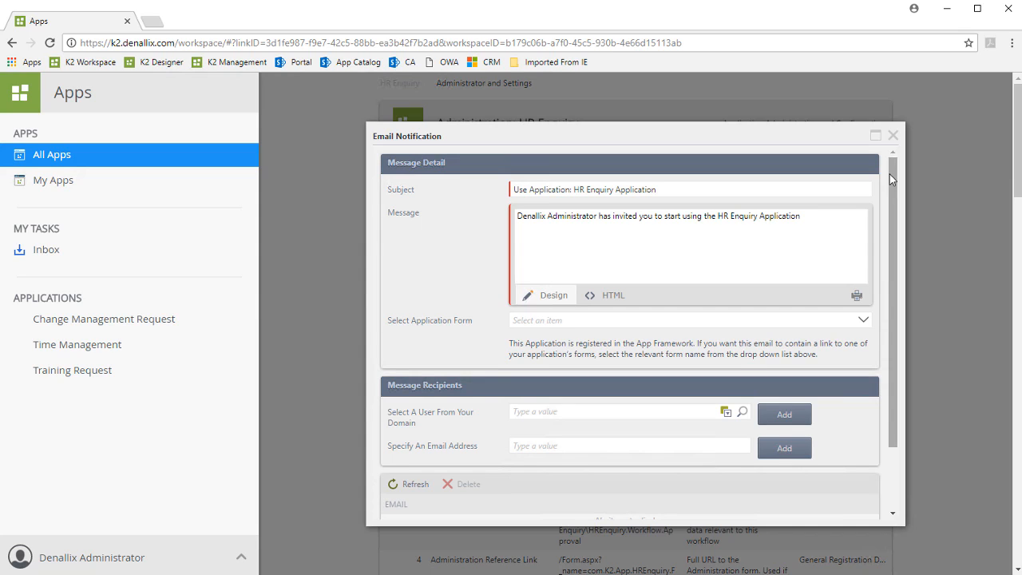
click(865, 321)
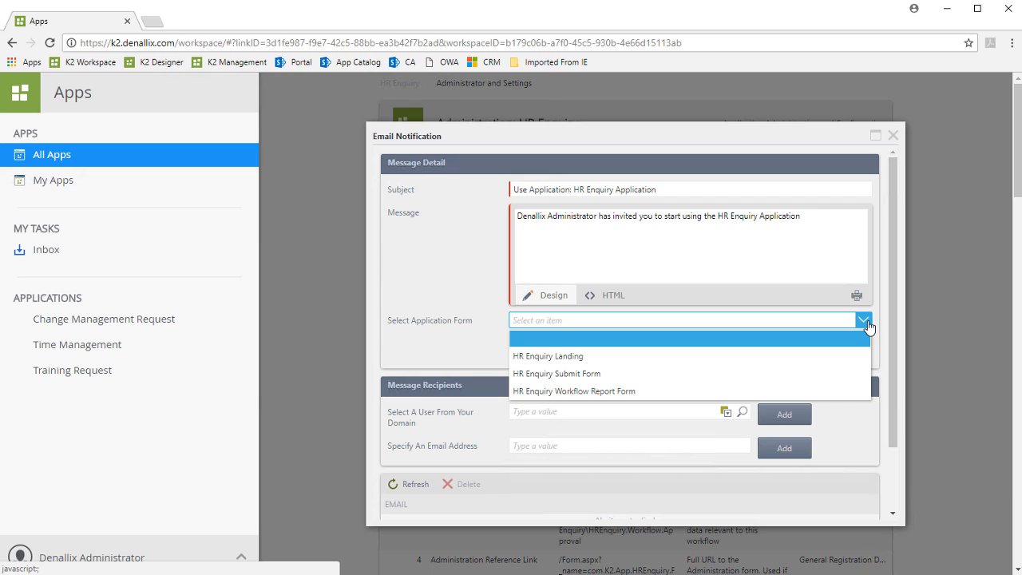
click(702, 358)
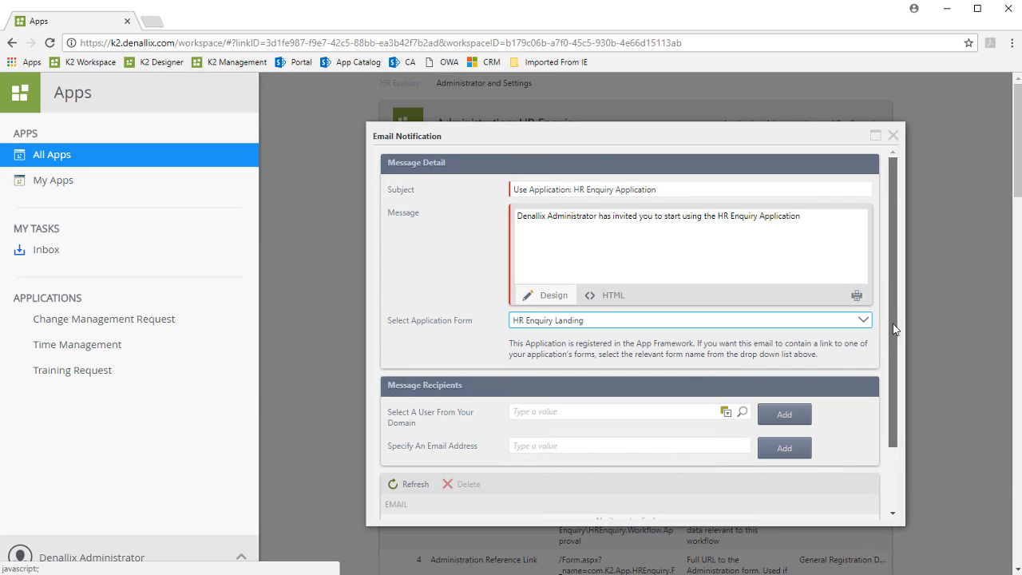
drag(892, 323, 894, 419)
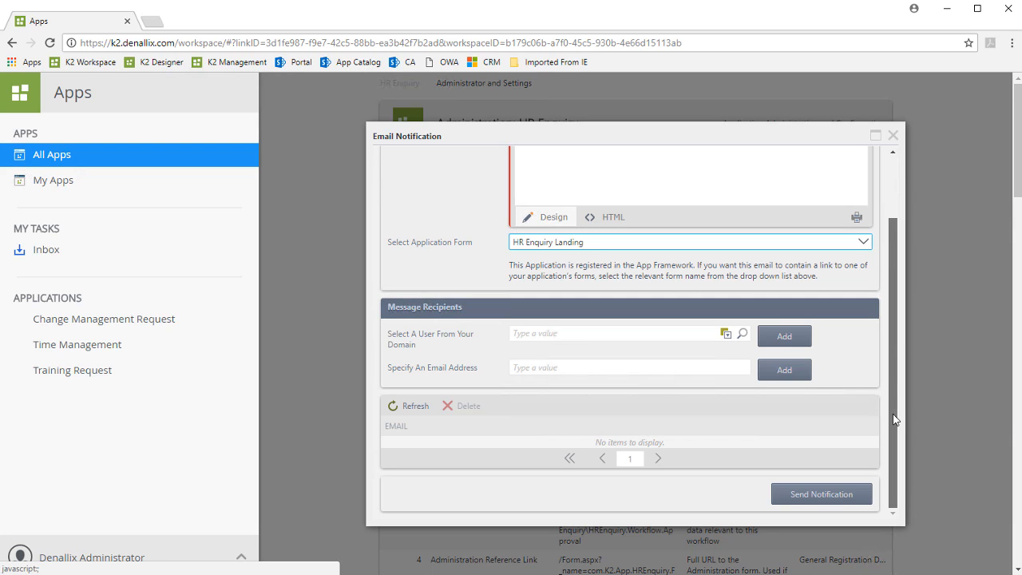
drag(893, 414, 926, 213)
click(893, 136)
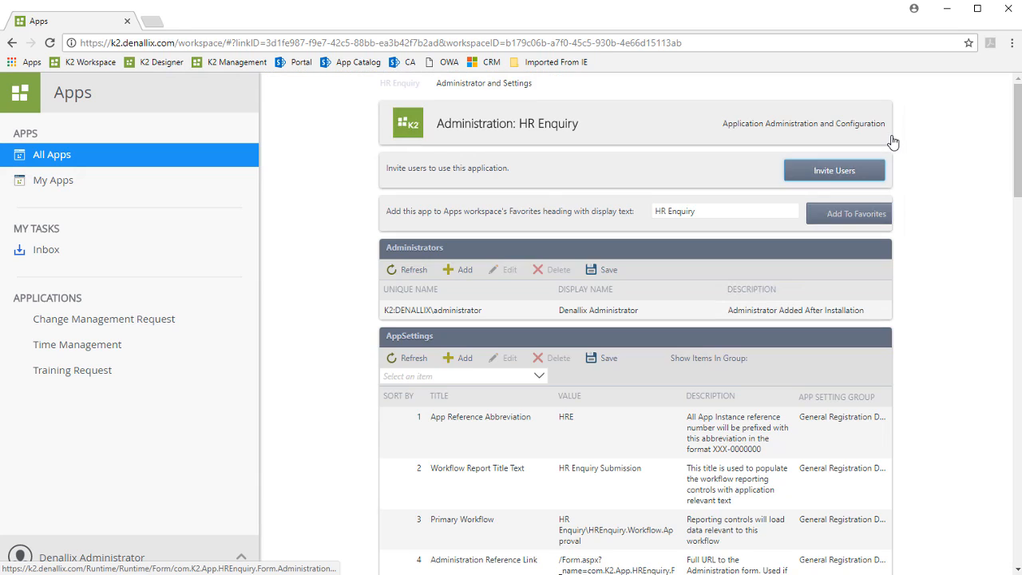
Return to the HR Enquiry landing form and examine the Process Overview in the application's reporting
click(406, 128)
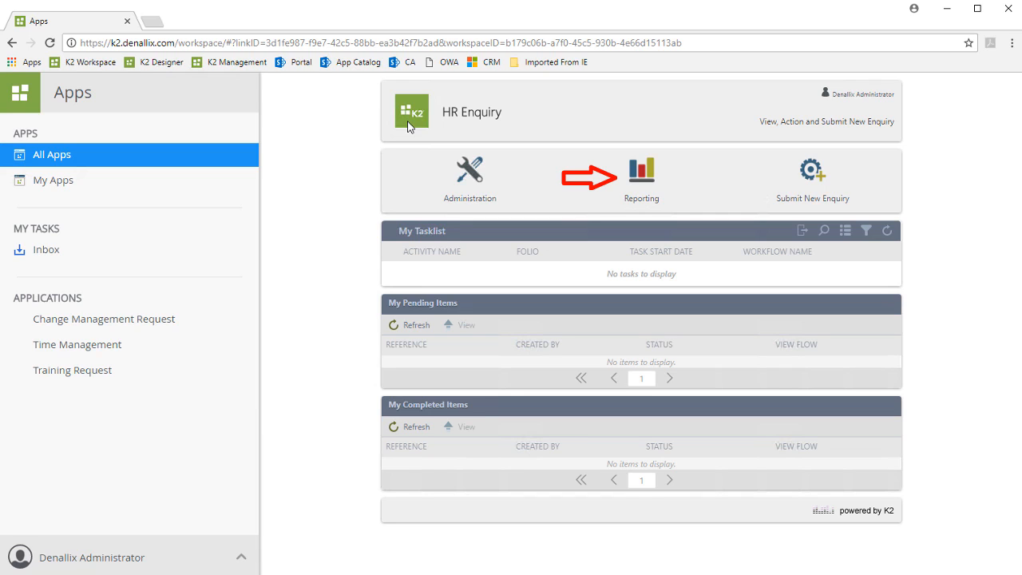
click(635, 176)
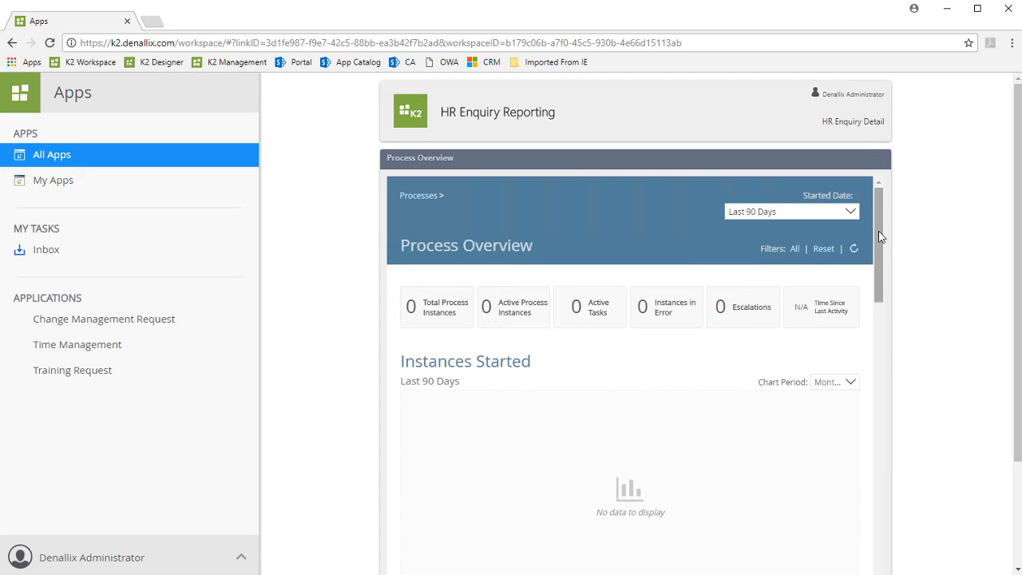
scroll(868, 299, down, 3)
scroll(868, 299, down, 10)
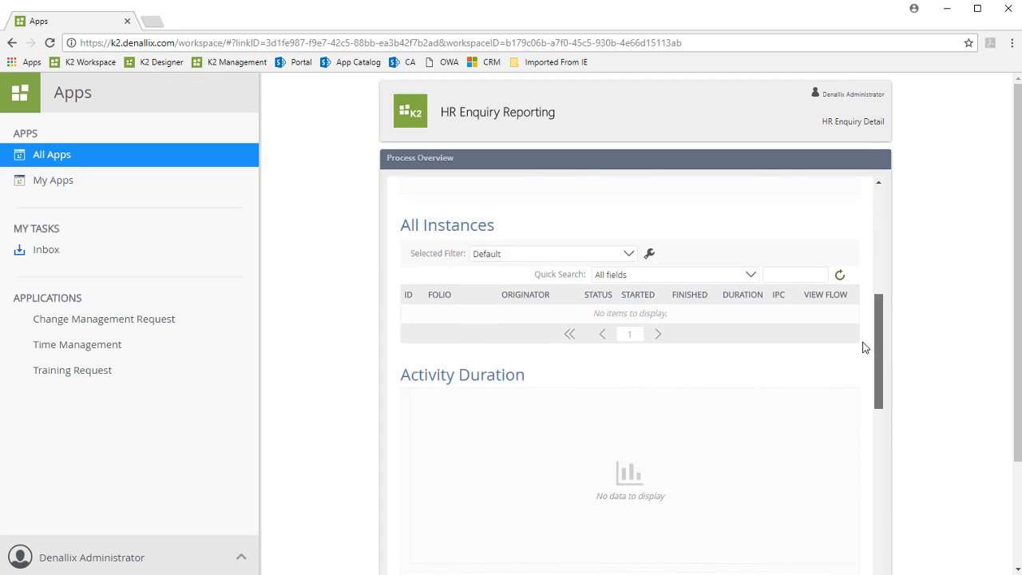
scroll(869, 399, up, 13)
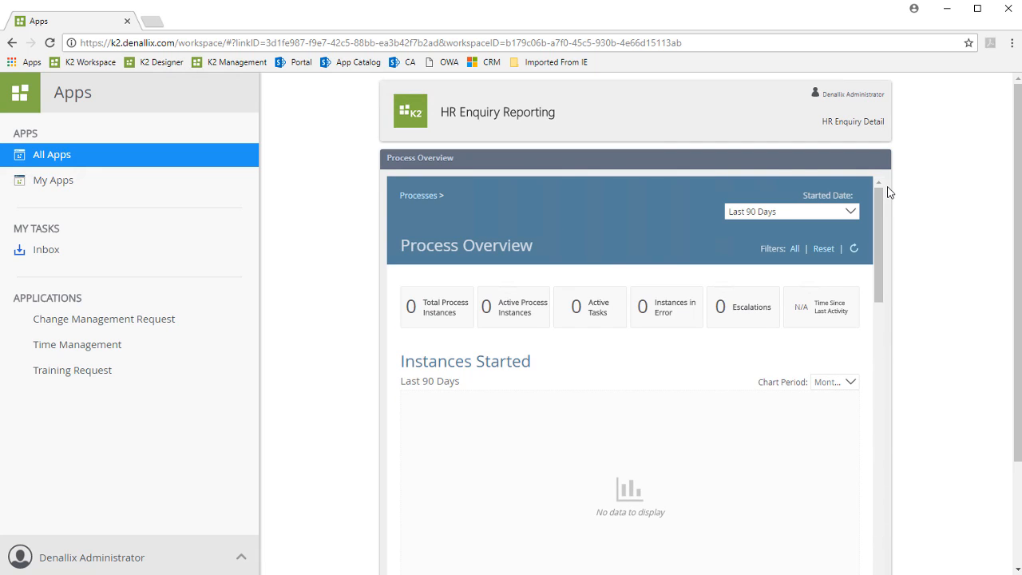
Go back from reporting to the HR Enquiry landing form and open a new enquiry submission
click(412, 113)
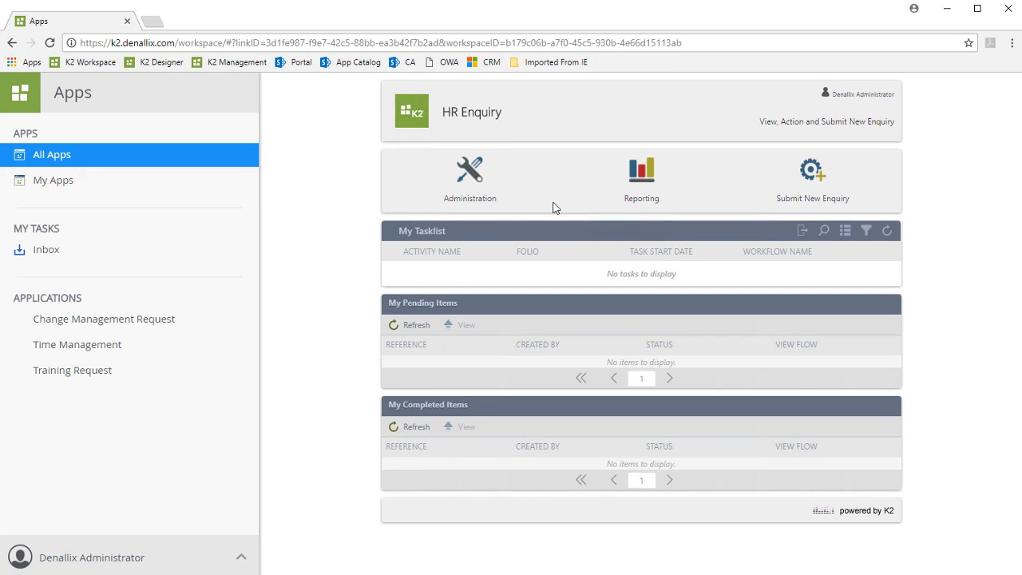
click(813, 171)
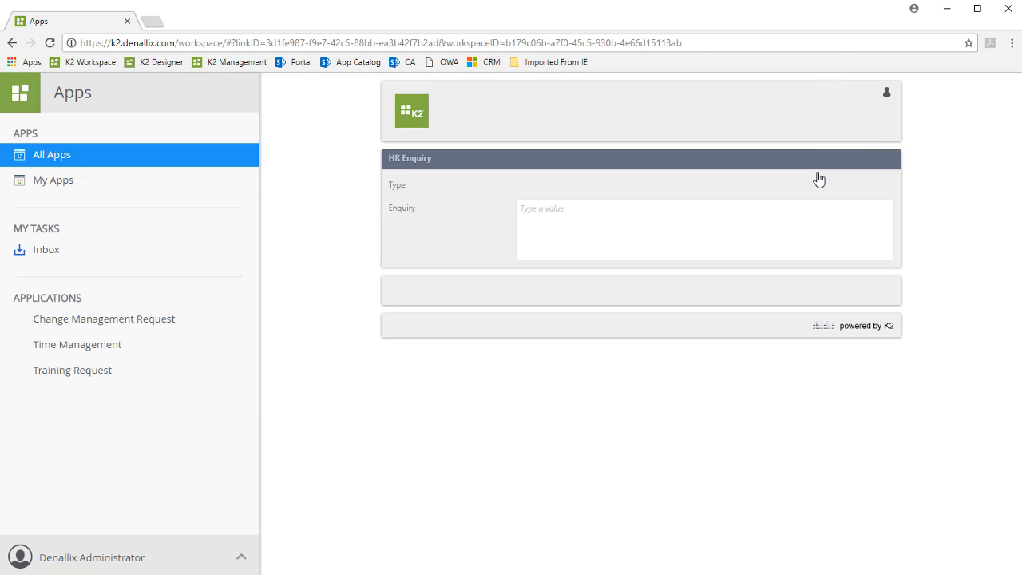